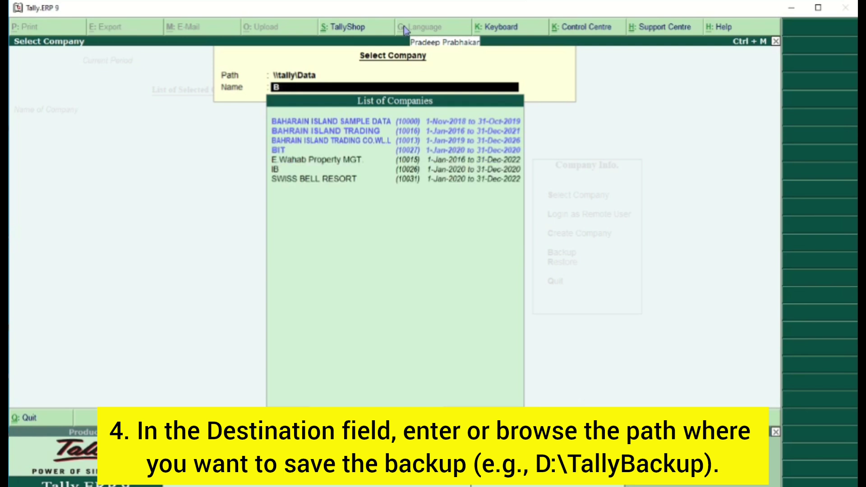
key("Down")
key("Down")
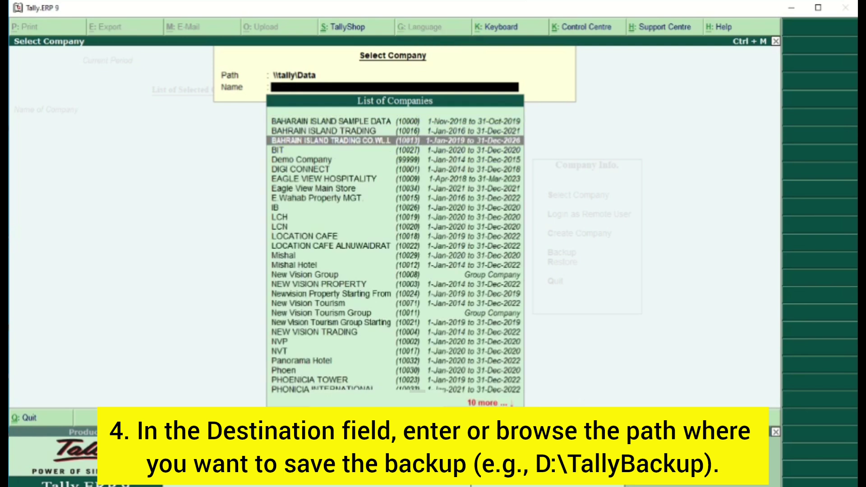
key("Return")
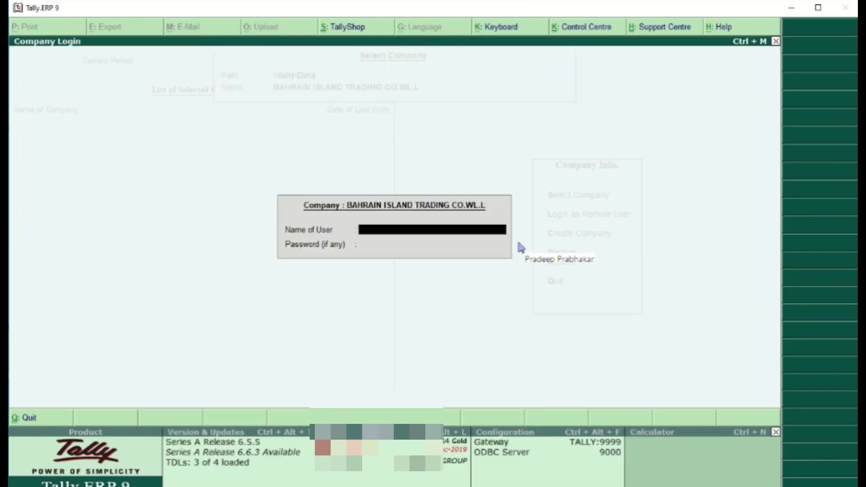
key("Escape")
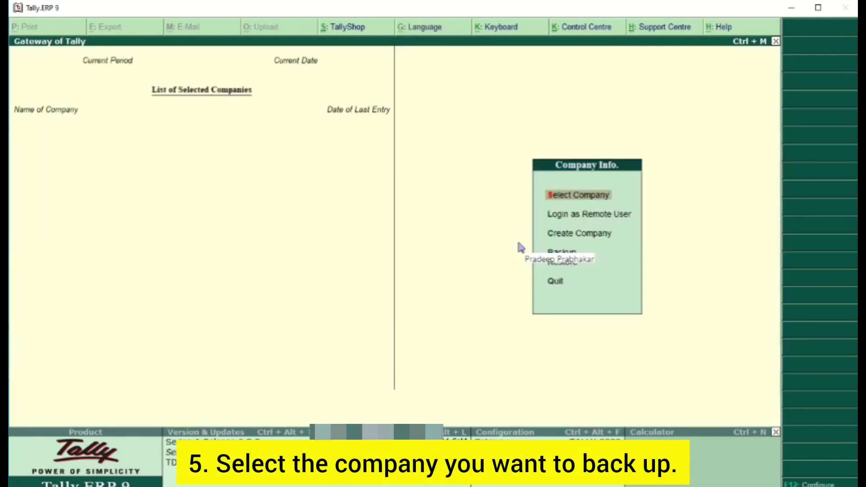
Step: Locate BAHRAIN ISLAND TRADING CO.WL.L in the company list of \\tally\Data to read its data folder number
key("Return")
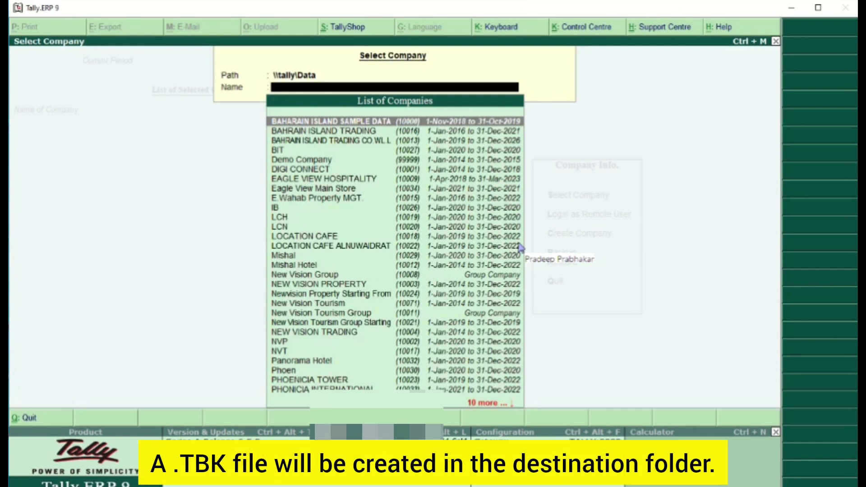
key("Down")
key("Down")
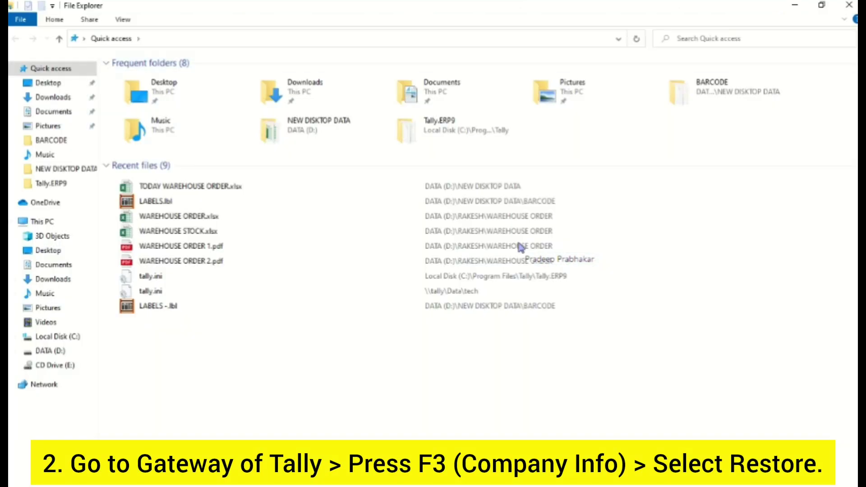
Step: In File Explorer, open the network folder \\tally\Data and copy the company data folder 10013
key("alt+d")
type("\\tally")
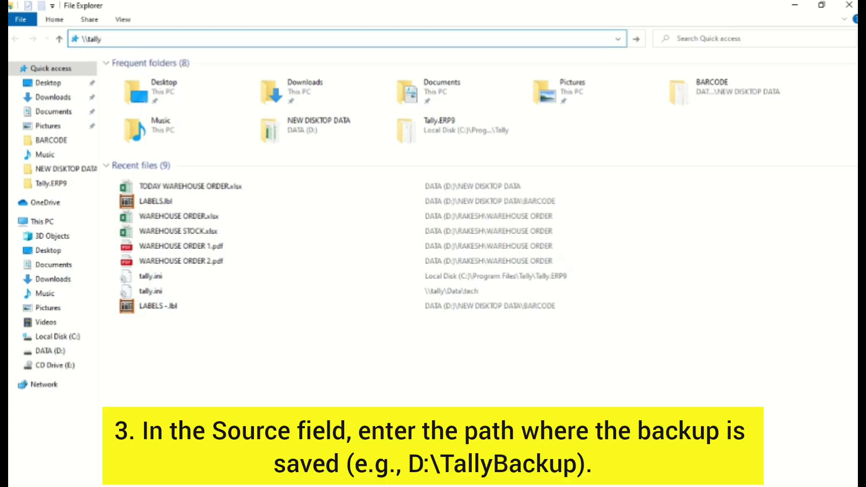
left_click_drag(496, 6, 439, 229)
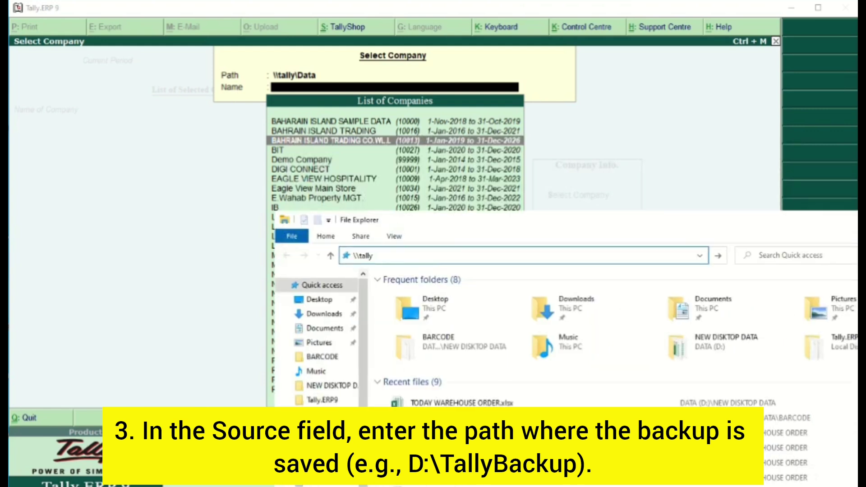
key("Return")
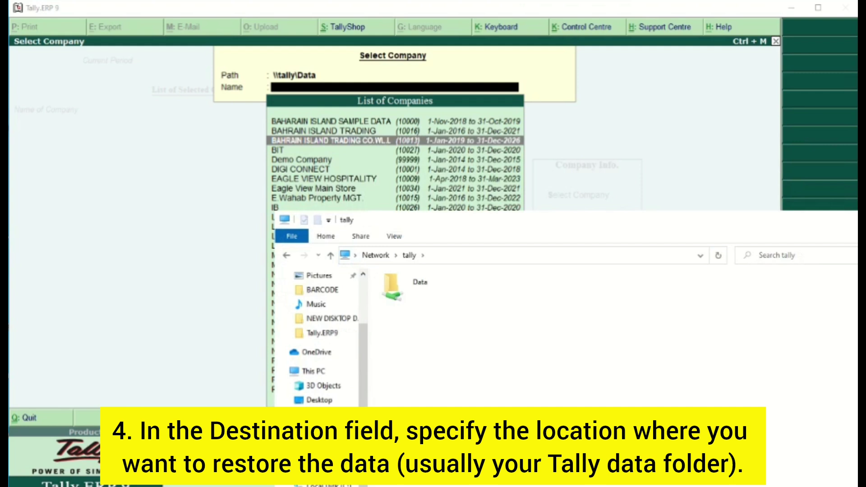
double_click(392, 286)
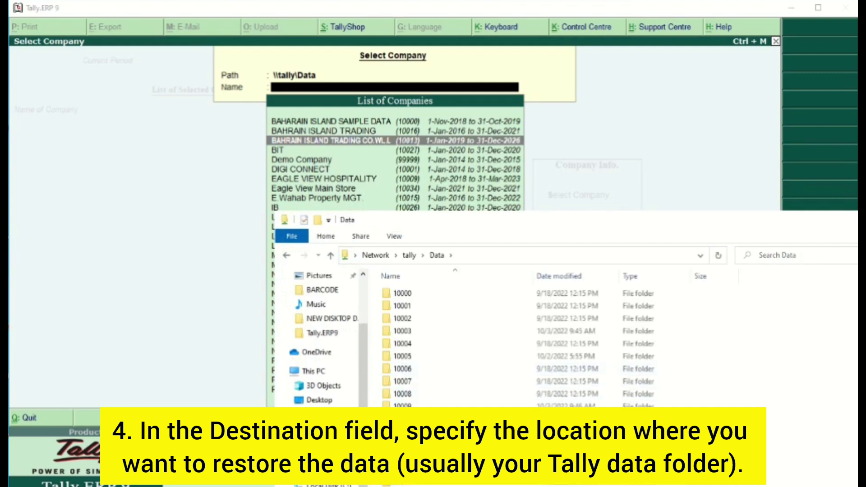
right_click(408, 470)
left_click(435, 401)
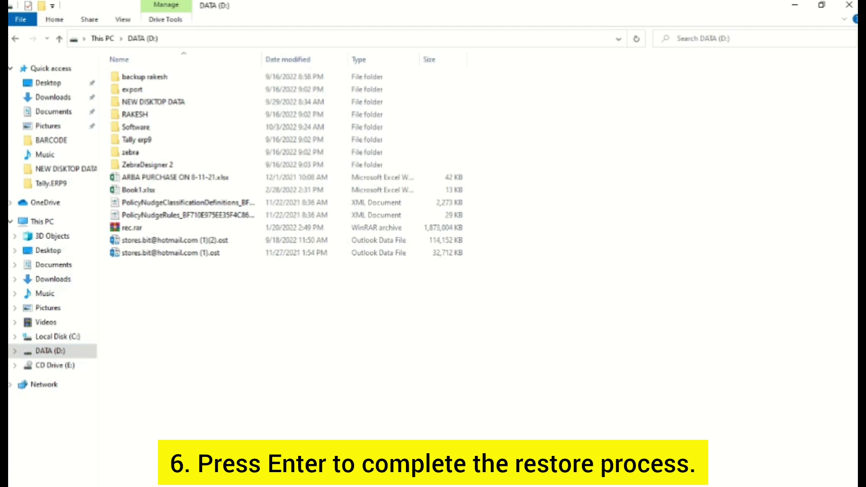
Step: Create a folder named 011 on the DATA (D:) drive and paste the copied company folder into it
right_click(167, 323)
mouse_move(189, 435)
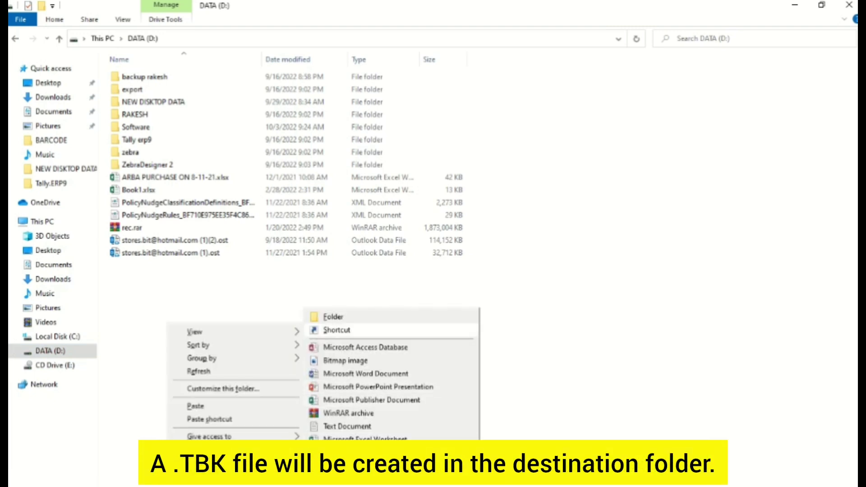
left_click(334, 317)
type("011")
key("Return")
key("Return")
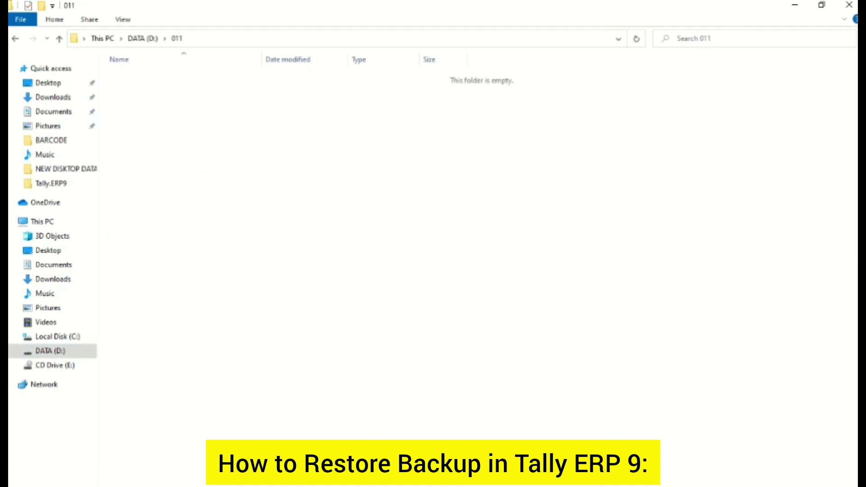
key("ctrl+v")
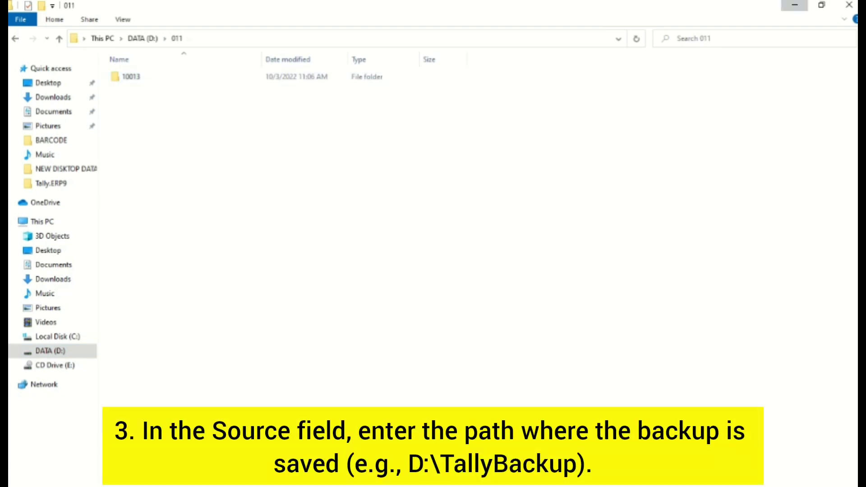
Step: Back in Tally.ERP 9, set the company path to d:\011 and select BAHRAIN ISLAND TRADING CO.WL.L
left_click(795, 5)
key("Escape")
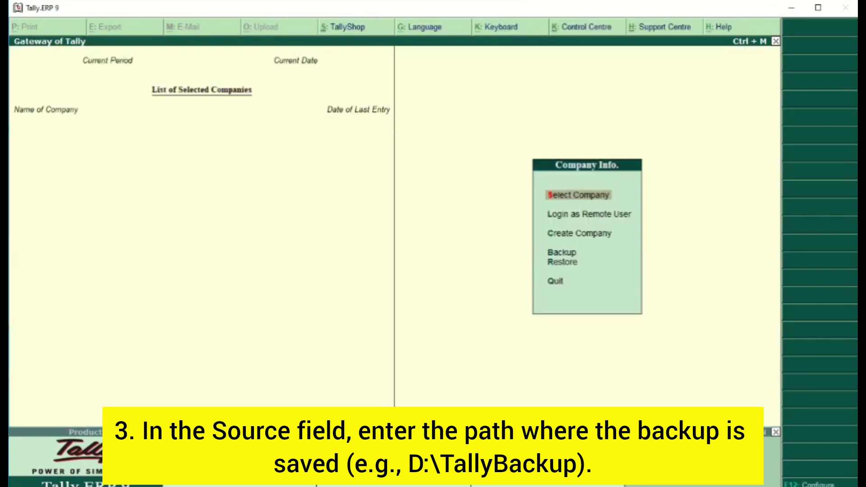
key("Return")
type("d:\\")
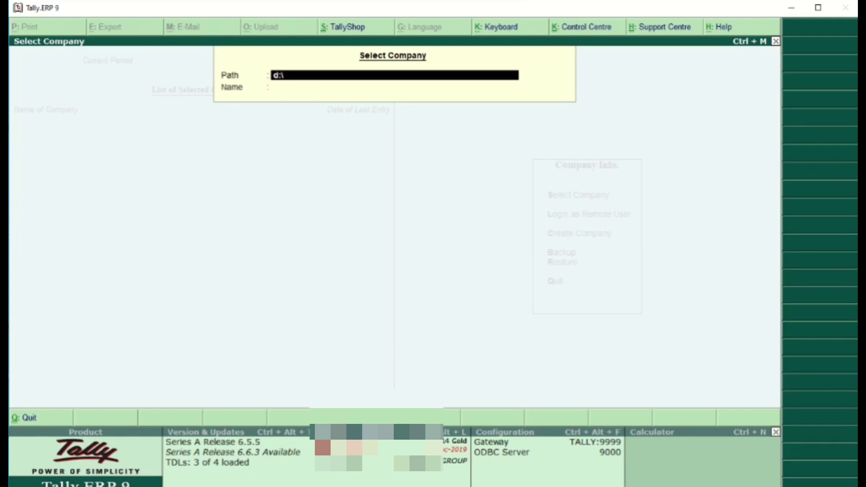
type("011")
key("BackSpace")
type("1")
key("Return")
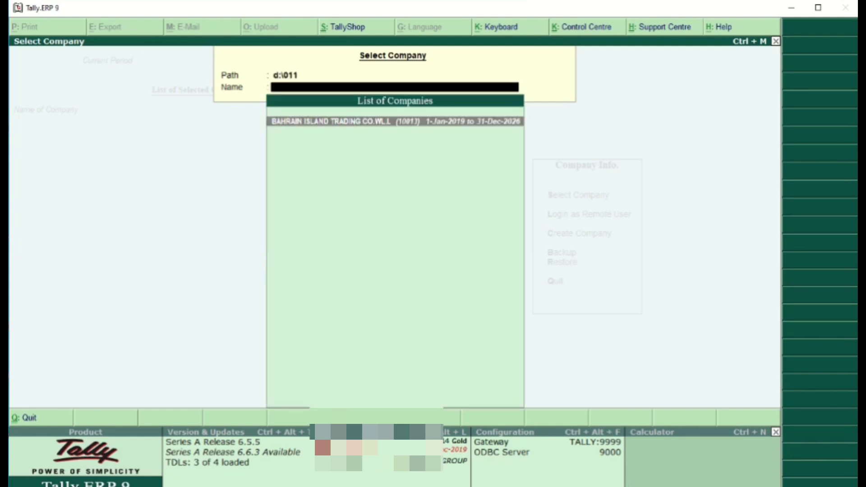
key("Return")
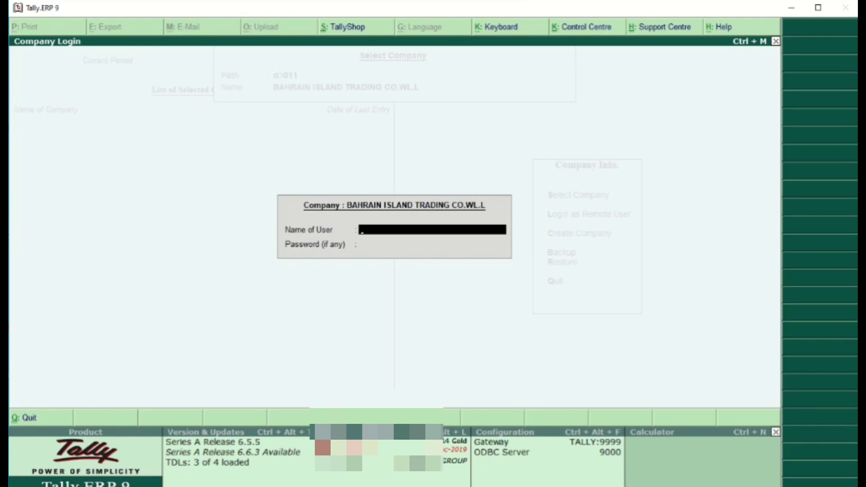
Step: Try to log in to the copied company with the user name and password, and dismiss the error dialog
type("claro")
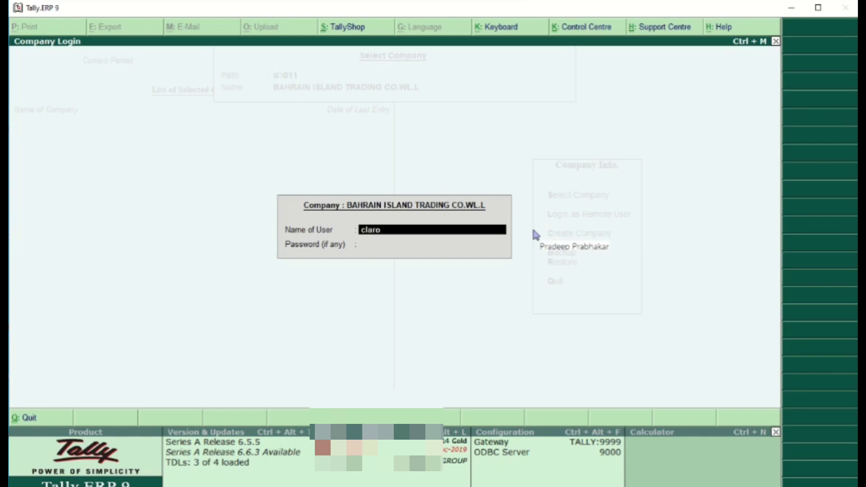
key("Return")
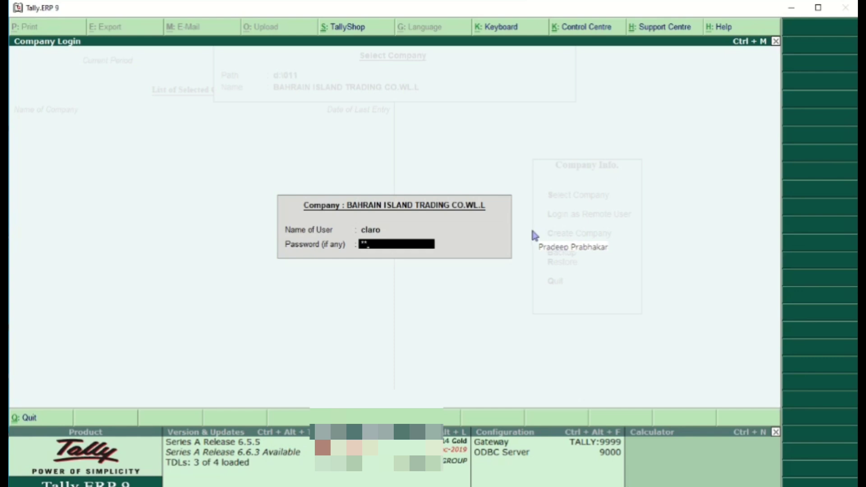
type("********")
key("Return")
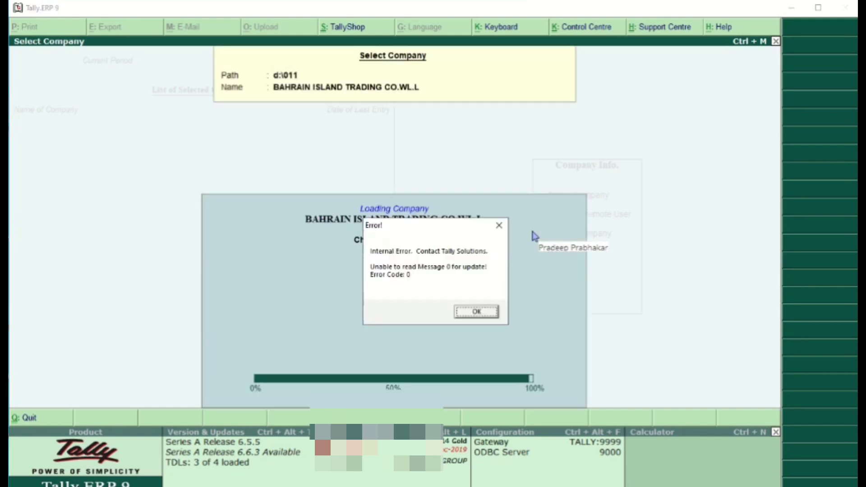
key("Return")
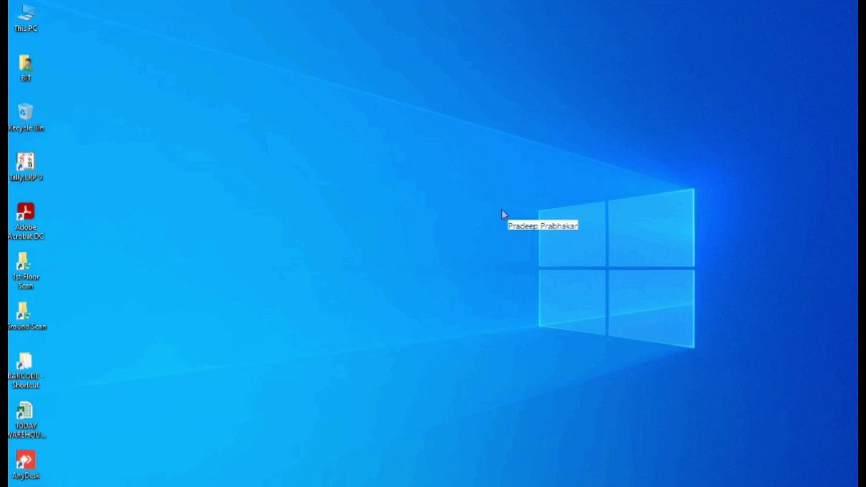
Step: Open the file location of the Tally.ERP 9 desktop shortcut and copy the program folder's full path
key("shift+F10")
key("Down")
key("Down")
key("Return")
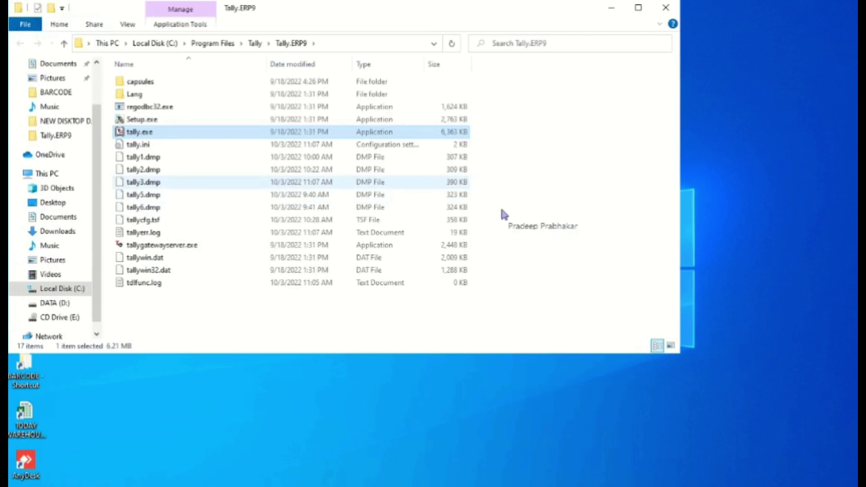
key("alt+d")
key("shift+F10")
key("Down")
key("Down")
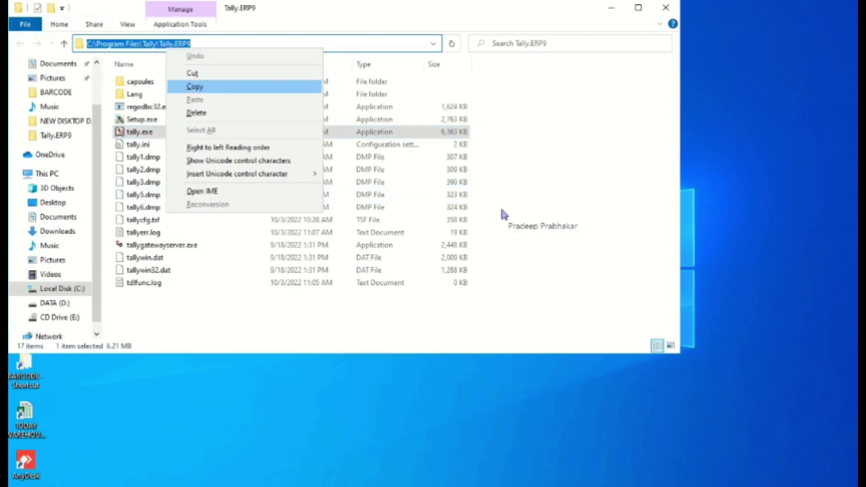
key("Return")
Step: Run C:\Program Files\Tally\Tally.ERP9\tally.exe with the arguments 0 Data from Windows search
key("super+s")
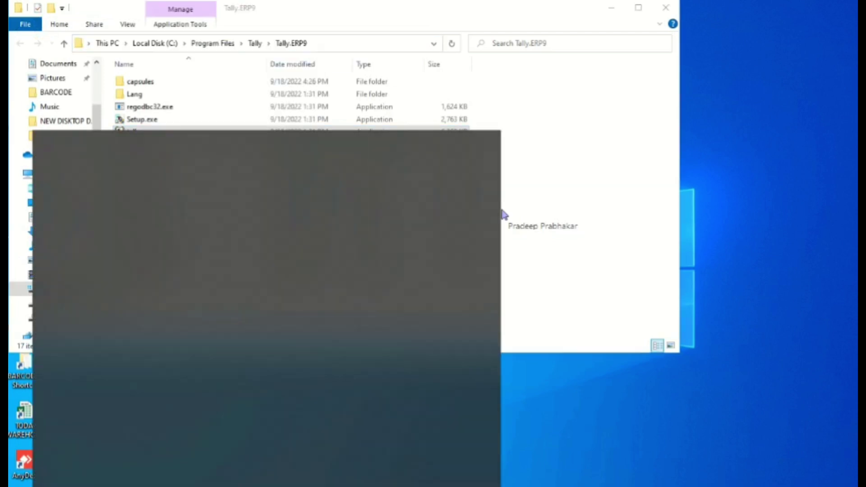
key("ctrl+v")
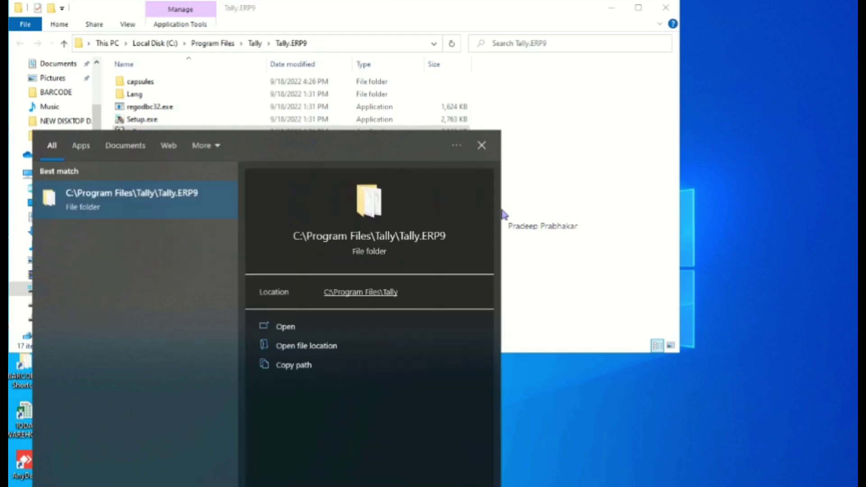
type("\\")
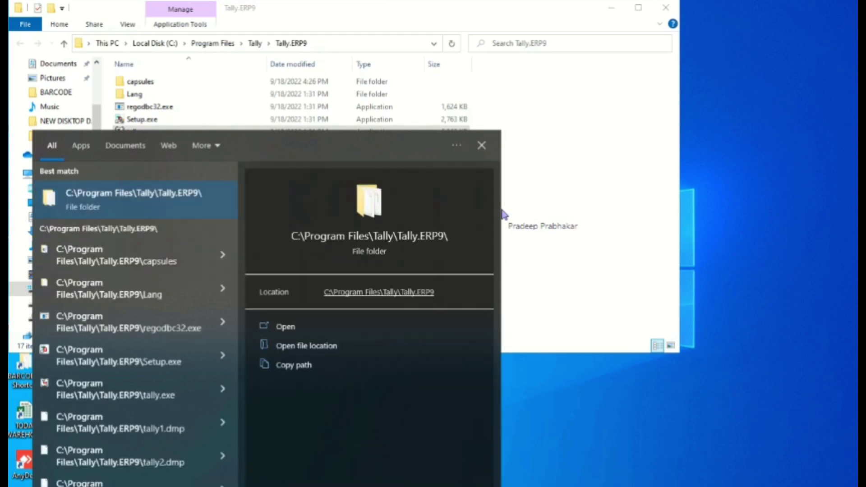
type("tally")
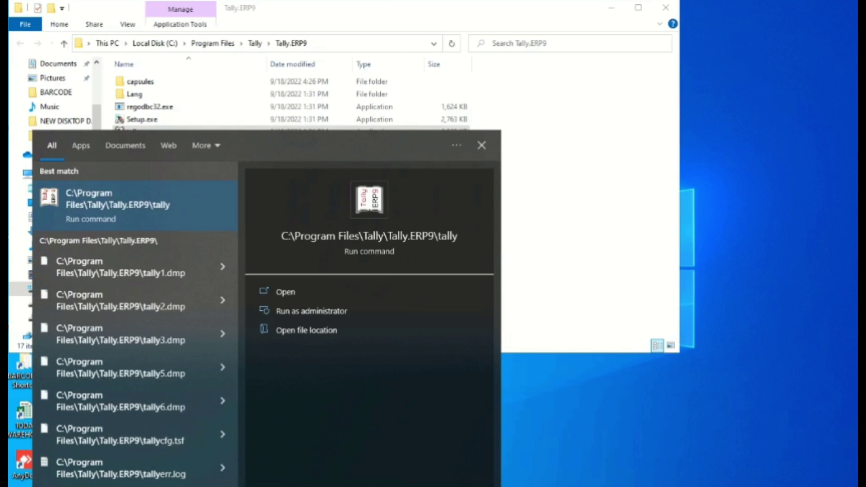
type(".exe 0 Data")
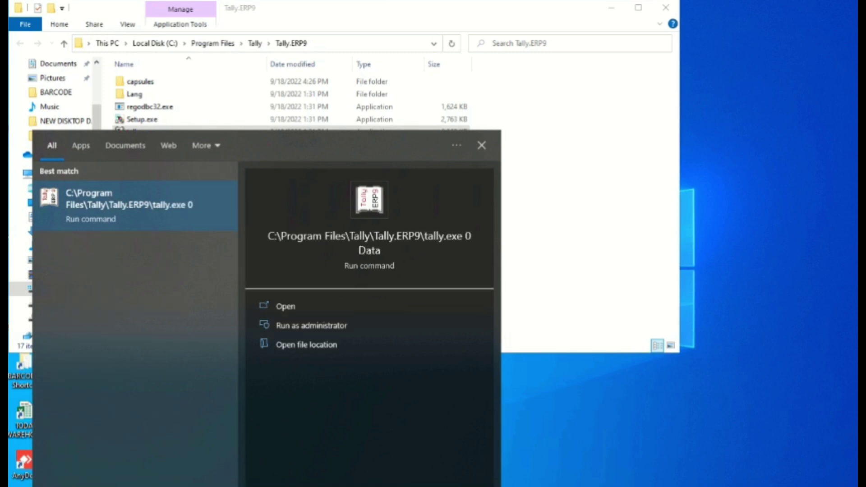
key("Return")
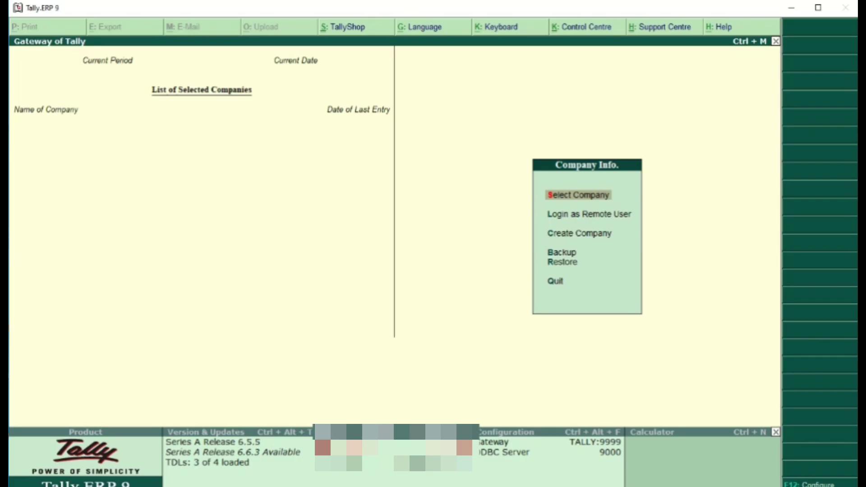
key("r")
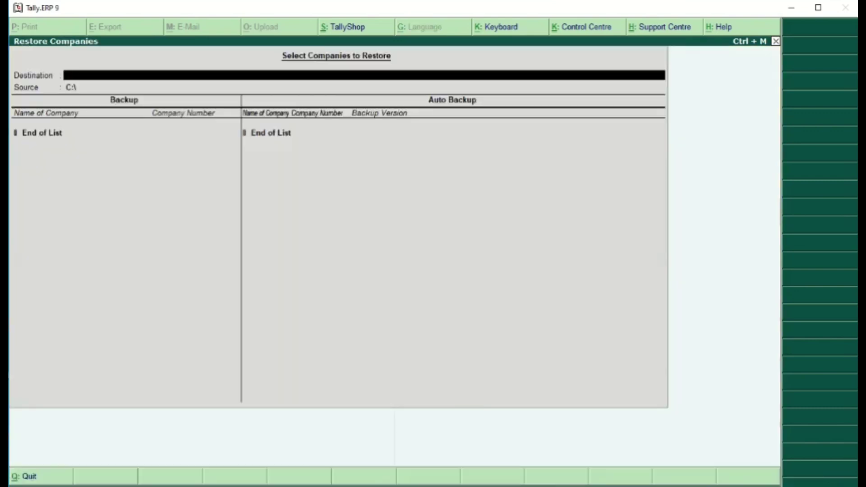
key("Escape")
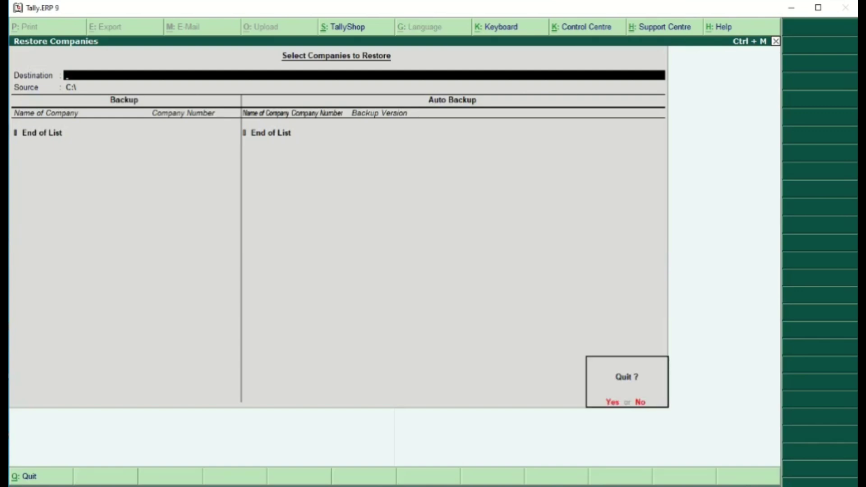
key("Return")
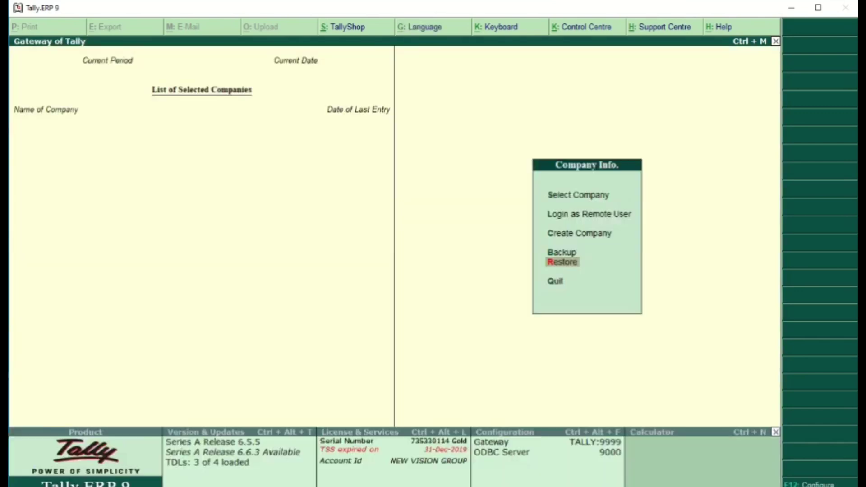
Step: Try to rewrite the company BAHRAIN ISLAND TRADING CO.WL.L from the path d:\011
key("ctrl+alt+r")
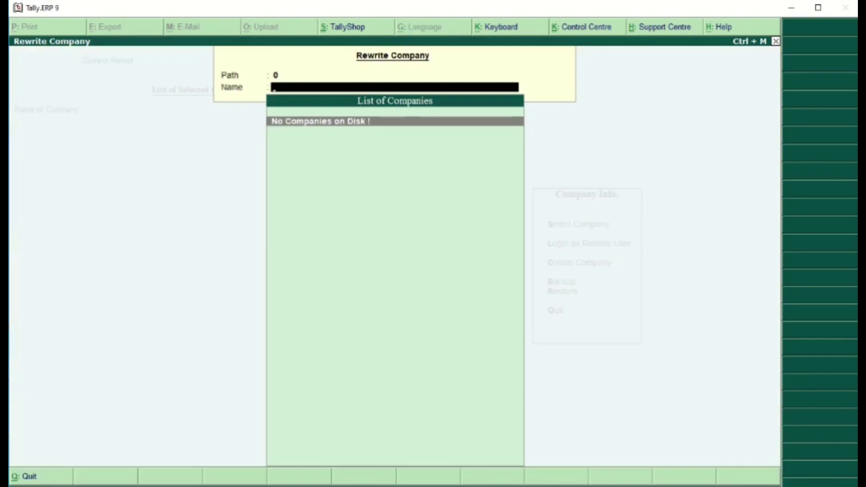
key("BackSpace")
type("d:\\011")
key("Return")
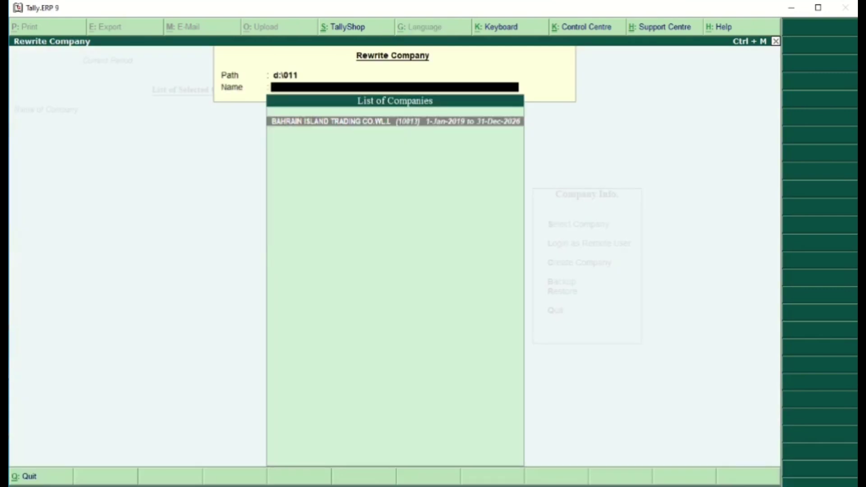
key("Return")
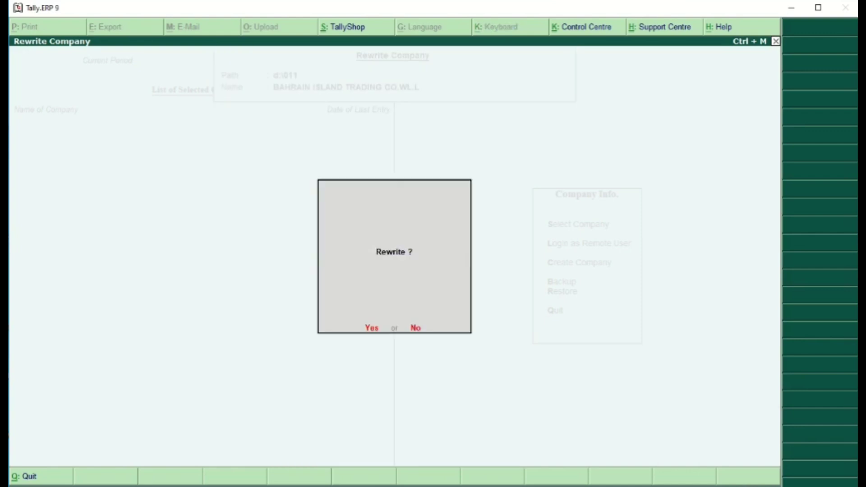
key("Return")
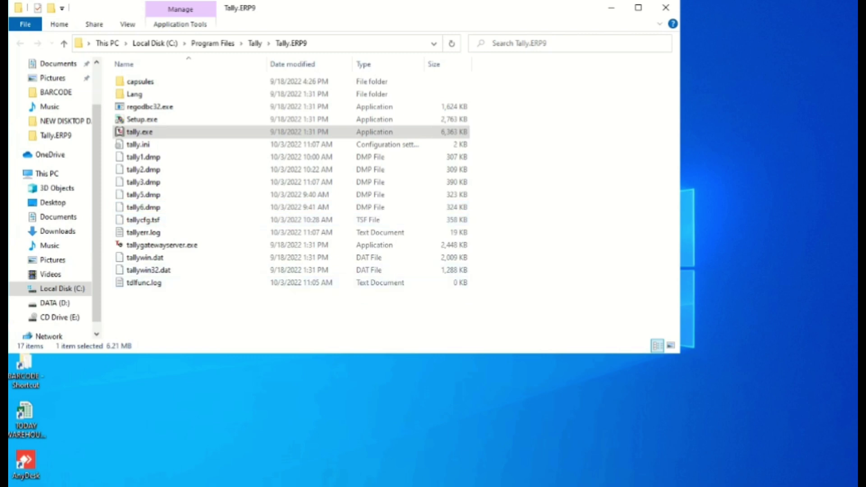
Step: In File Explorer, open D:\011\10013 and delete the files TSTATE.TSF, TMESSAGE.TSF and TUPDATE.TSF
left_click(54, 303)
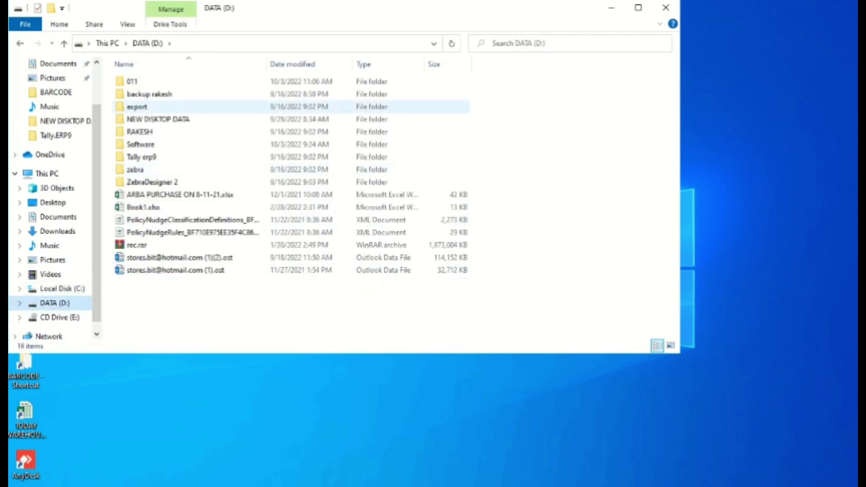
double_click(136, 82)
double_click(136, 81)
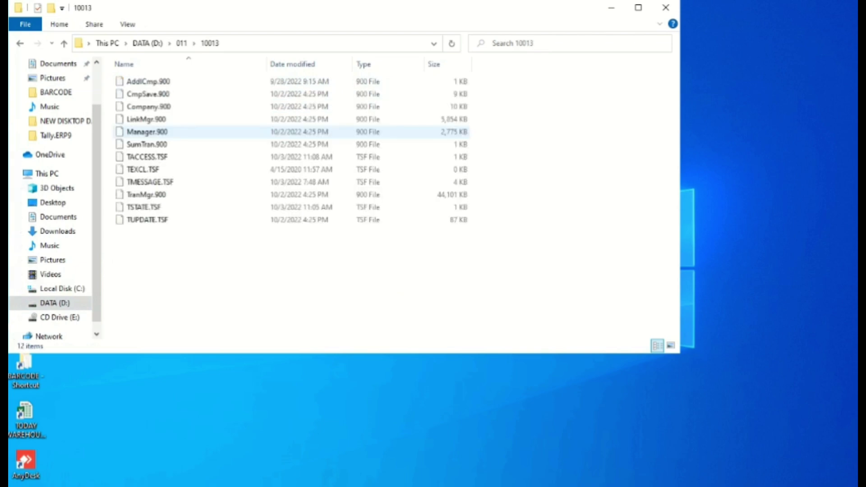
left_click(145, 208)
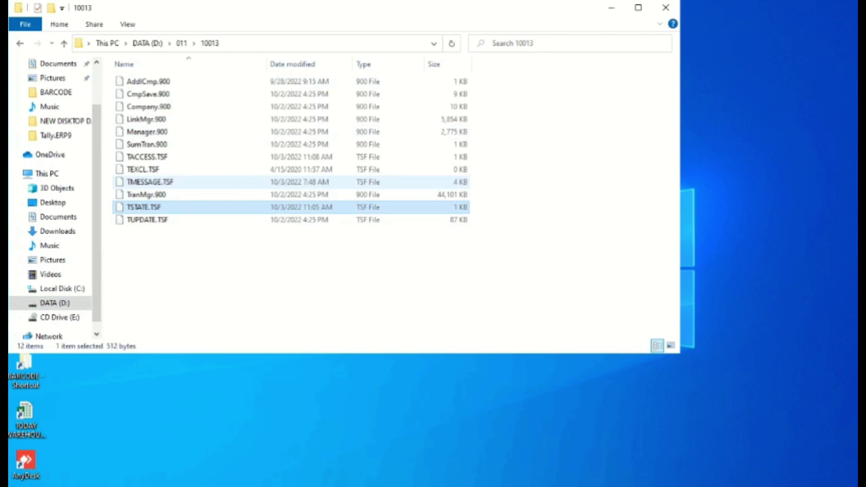
left_click(145, 182, "ctrl")
left_click(147, 221, "ctrl")
key("Delete")
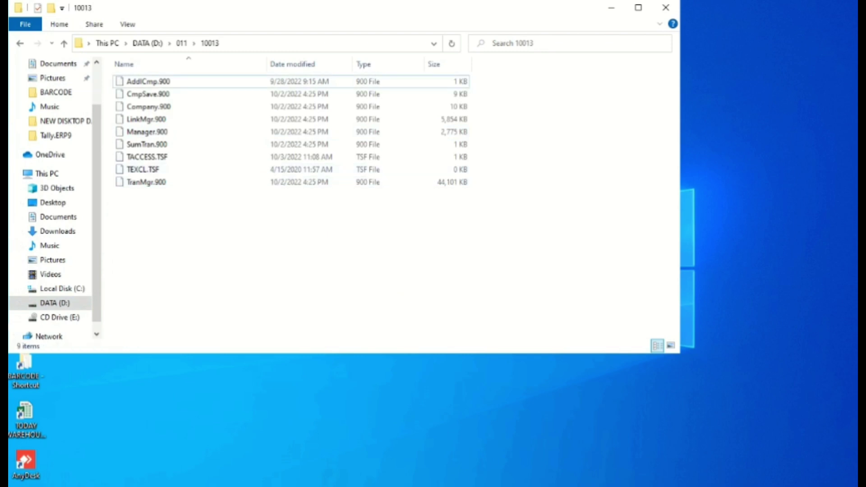
Step: Delete TACCESS.TSF and TEXCL.TSF from the 10013 folder, then return to folder 011 and close the window
left_click(158, 157)
left_click(158, 170, "ctrl")
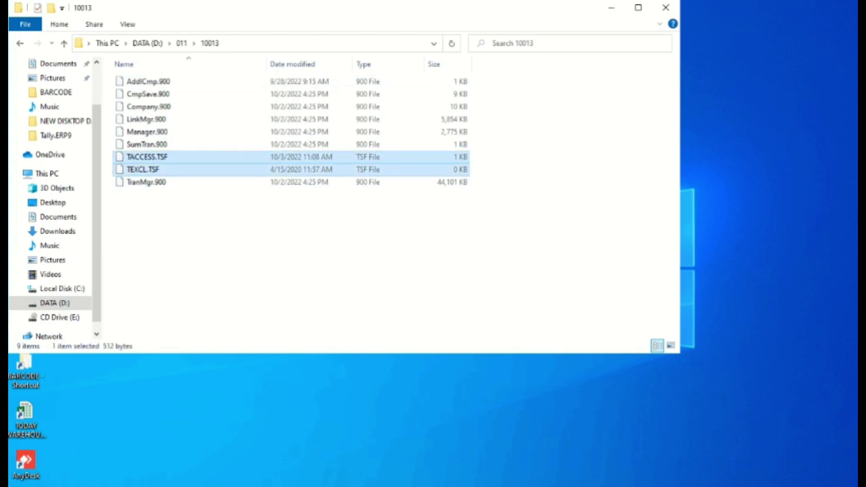
key("Delete")
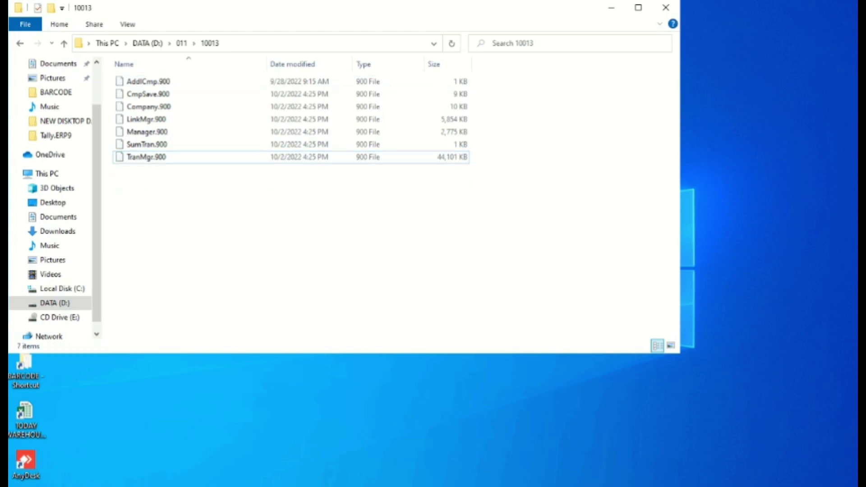
left_click(181, 43)
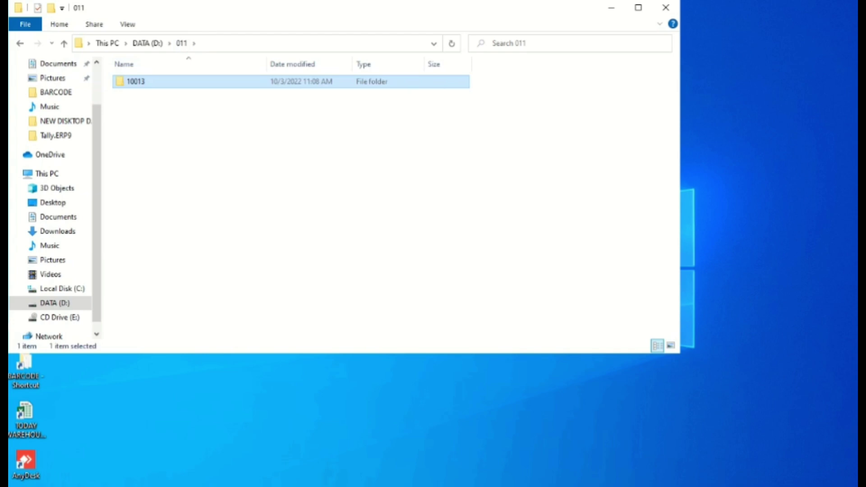
left_click(666, 8)
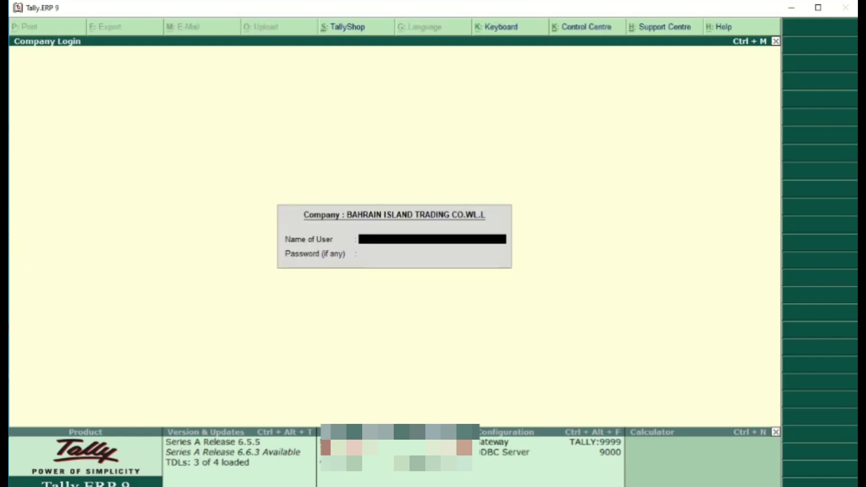
Step: In Tally.ERP 9, leave the company login and start Rewrite Company with the path d:\011
key("Escape")
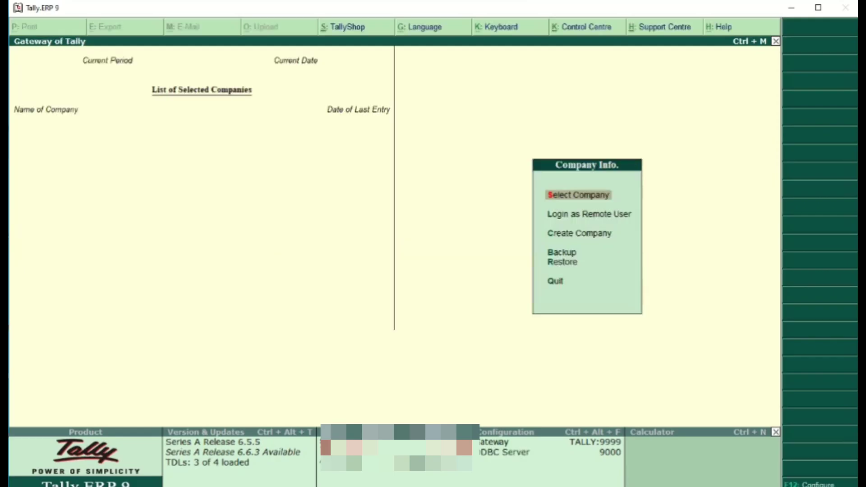
key("ctrl+alt+r")
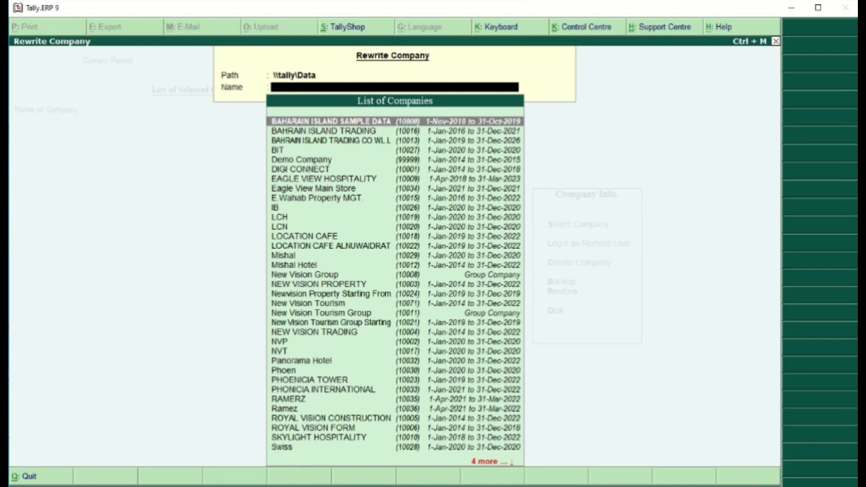
key("BackSpace")
type("dL\\011")
key("Return")
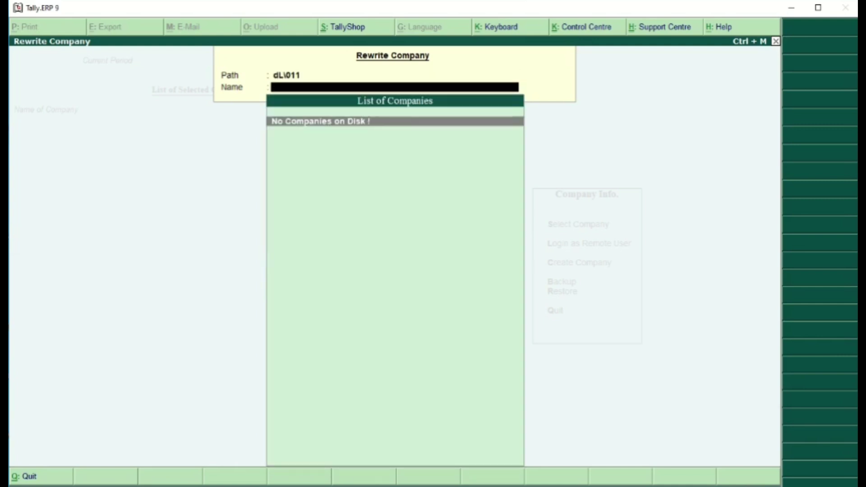
key("BackSpace")
type("d:\\")
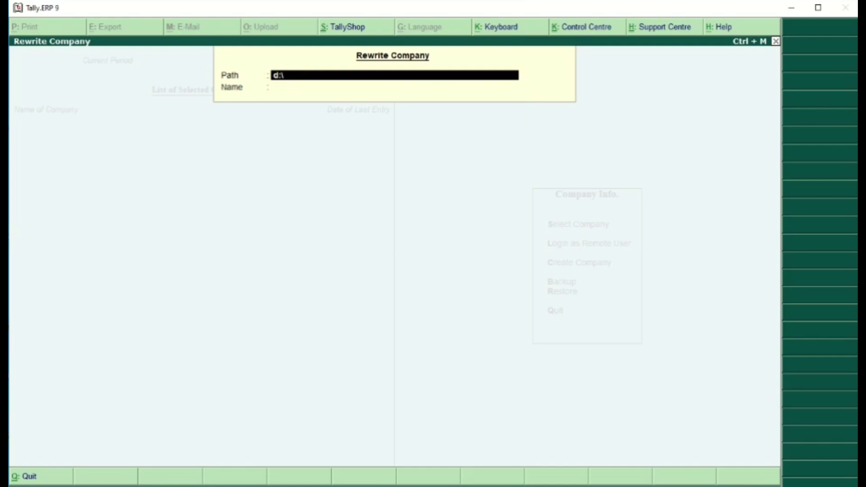
type("011")
key("Return")
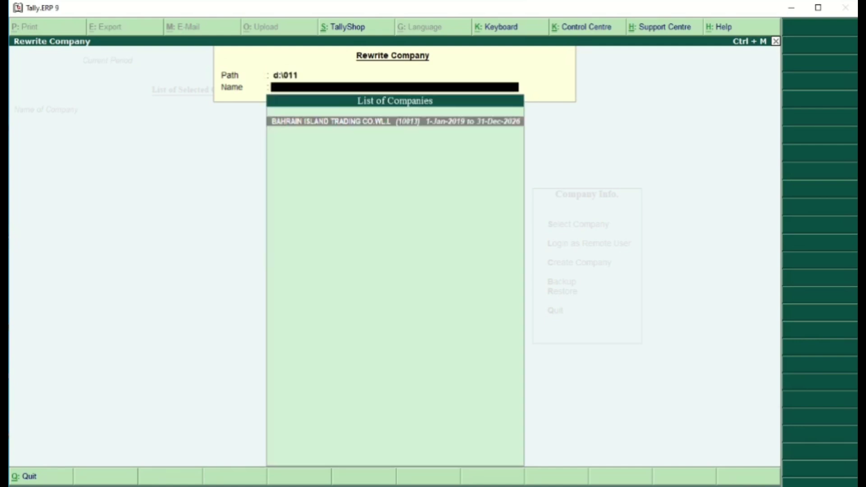
Step: Rewrite the company BAHRAIN ISLAND TRADING CO.WL.L, declining the backup before rewriting
key("Return")
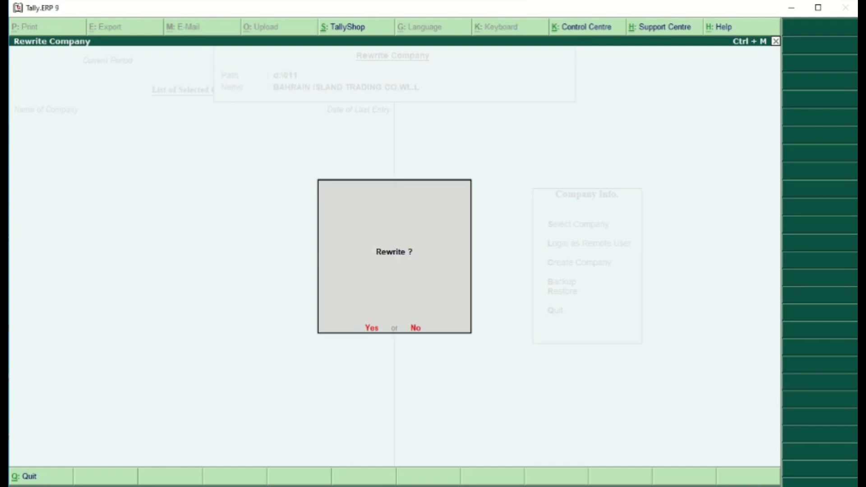
key("Return")
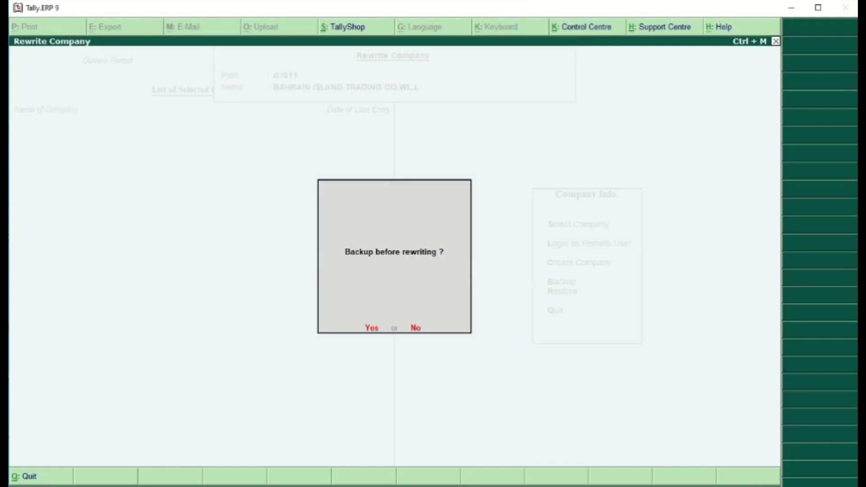
key("n")
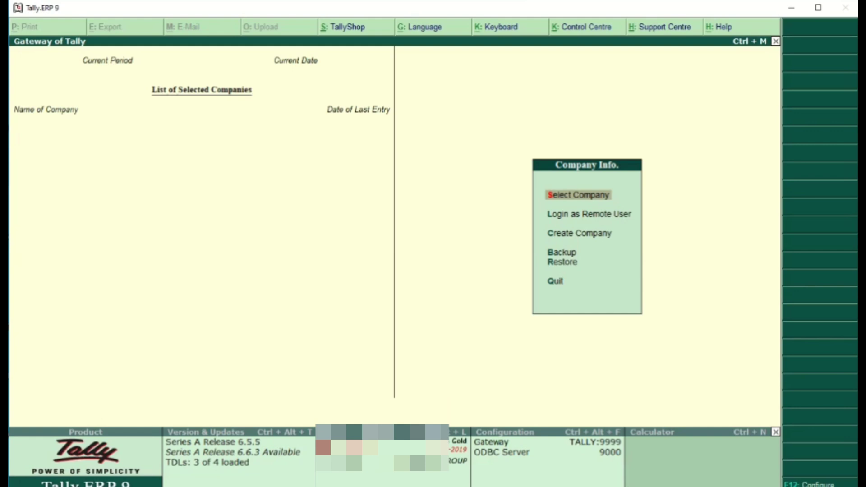
Step: Select BAHRAIN ISLAND TRADING CO.WL.L from d:\011 and log in with the user name and password
key("Return")
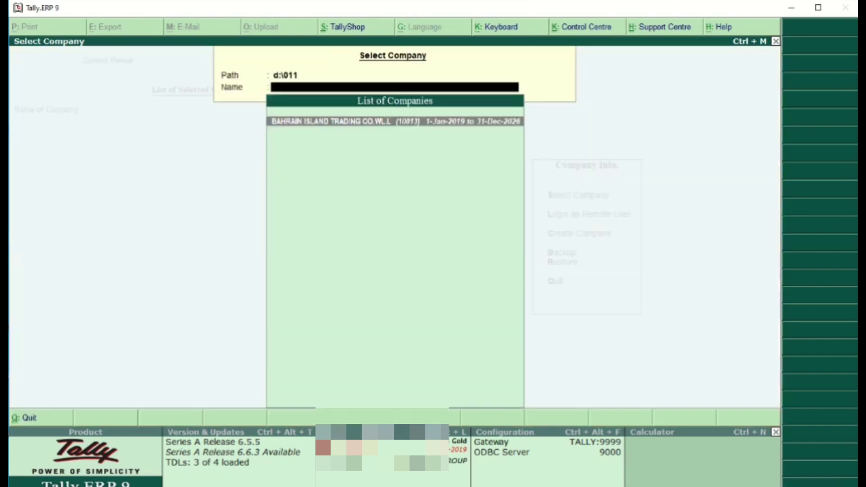
key("Return")
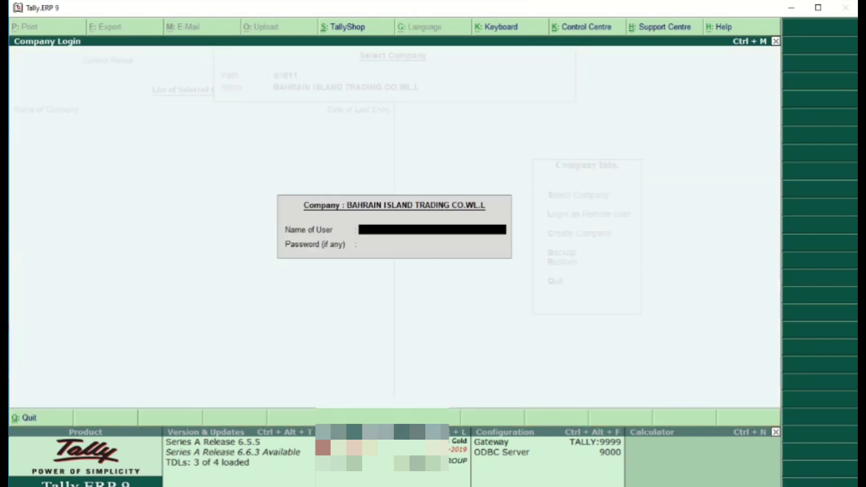
type("claro")
key("Return")
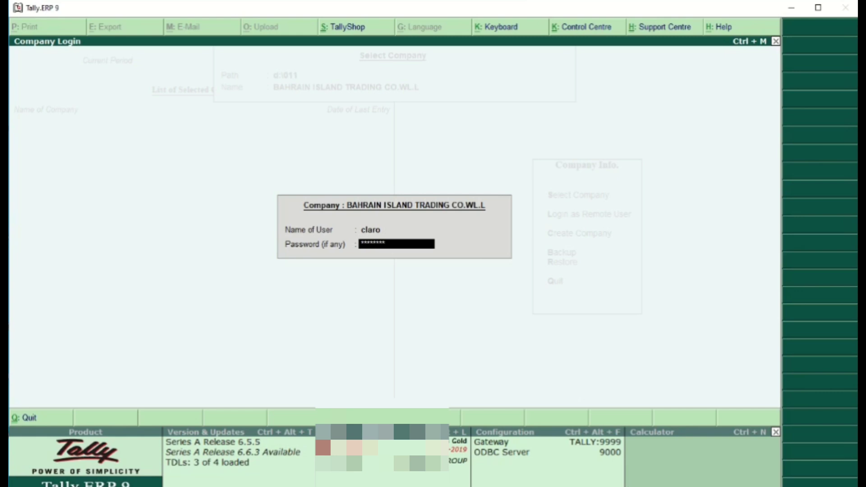
key("Return")
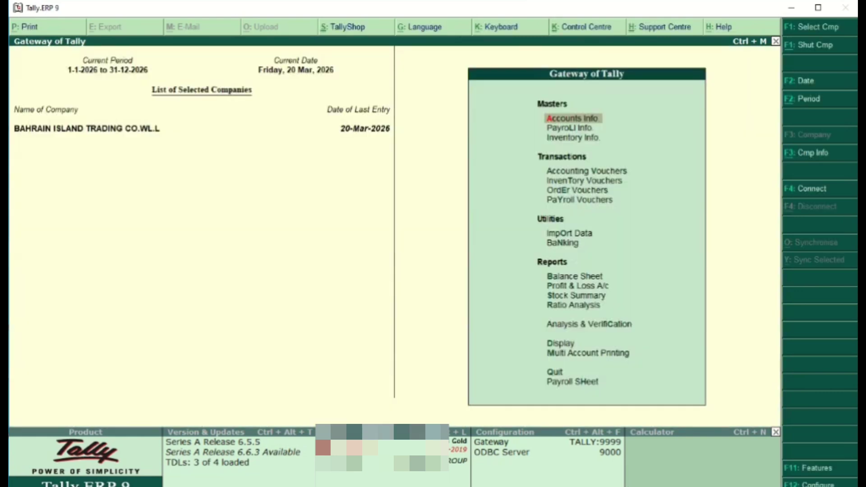
Step: Shut the loaded company and quit Tally.ERP 9
key("alt+F3")
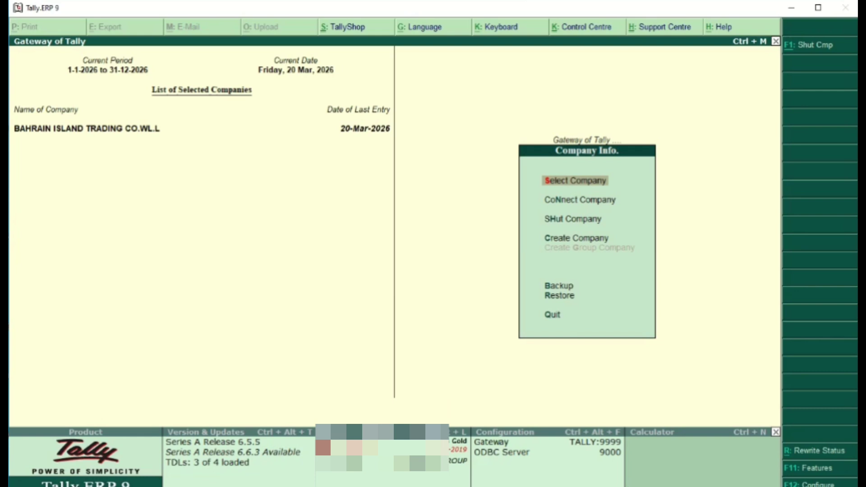
key("Escape")
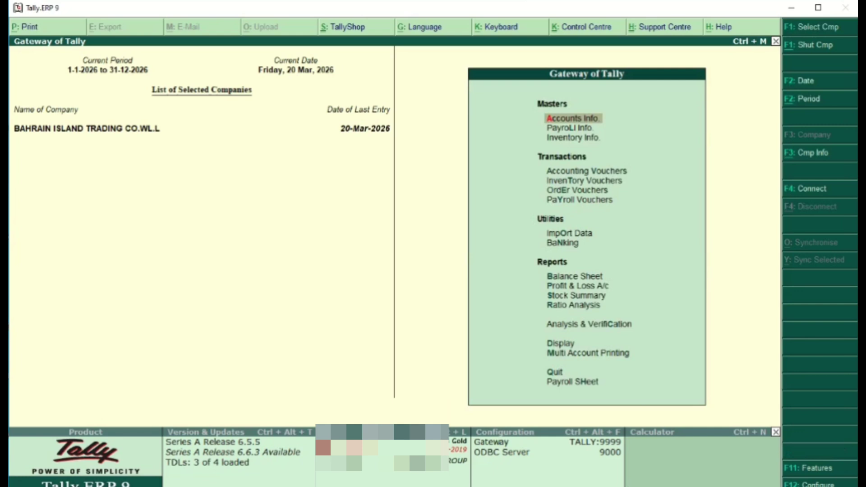
key("alt+F1")
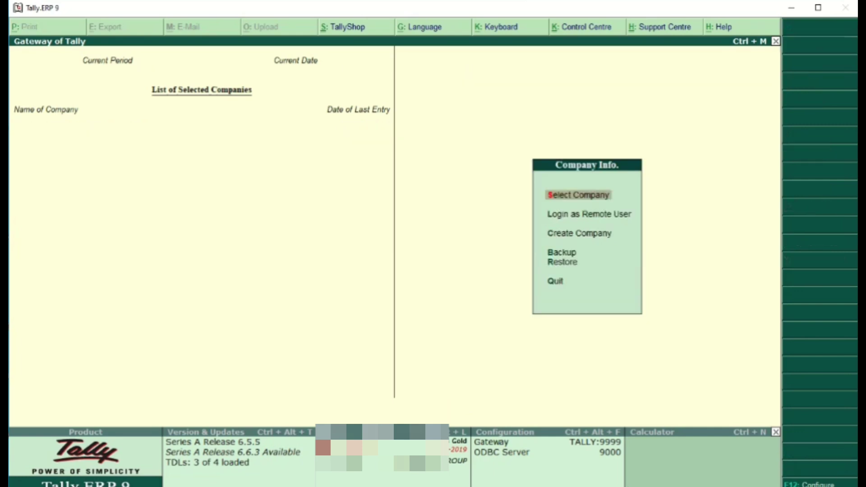
key("Escape")
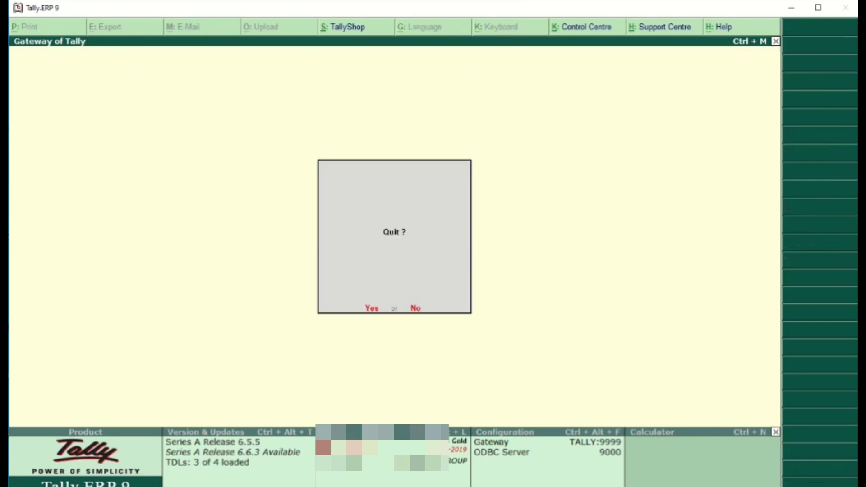
key("Return")
Step: Switch to File Explorer and copy the repaired 10013 folder from D:\011
key("alt+Tab")
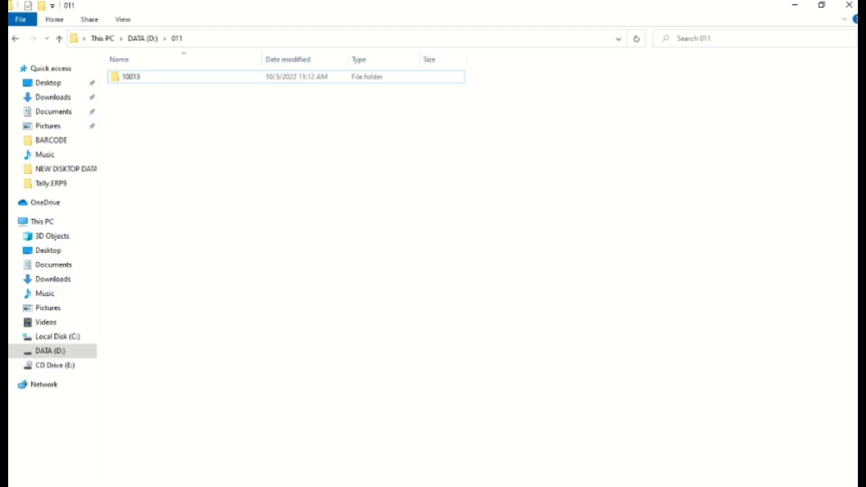
left_click(134, 76)
right_click(133, 77)
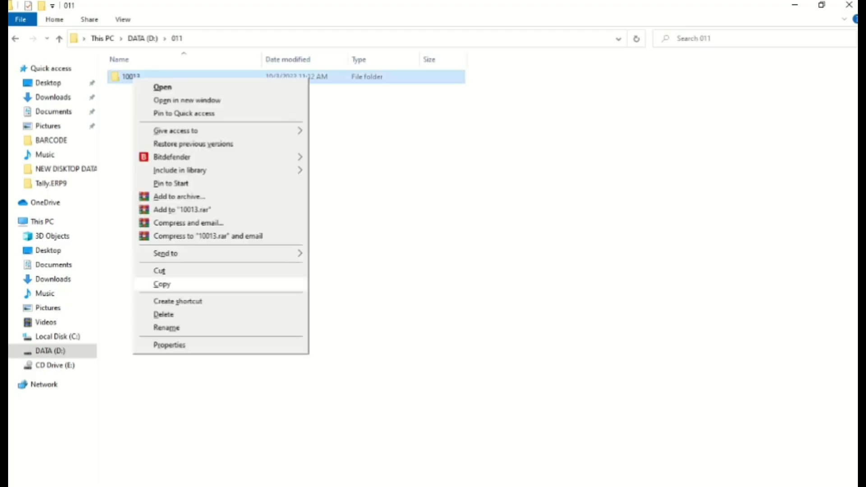
left_click(163, 284)
Step: Go to the network location \\tally and open its Data folder
left_click(222, 39)
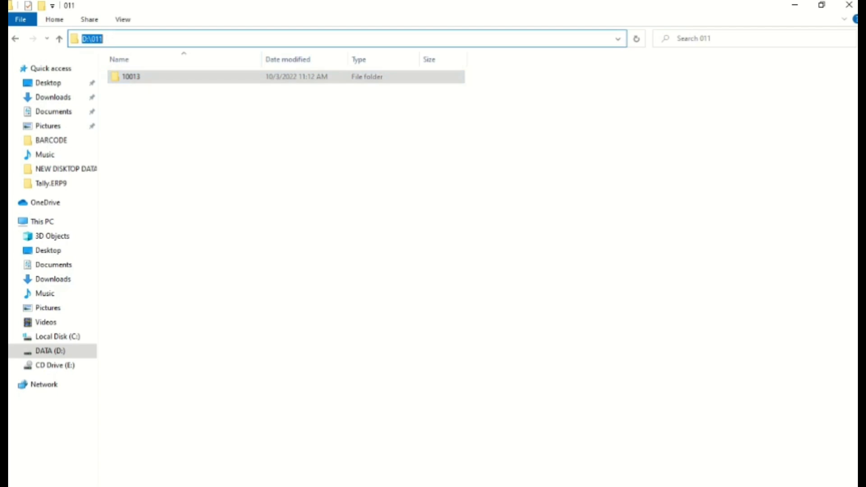
type("\\tally")
key("Return")
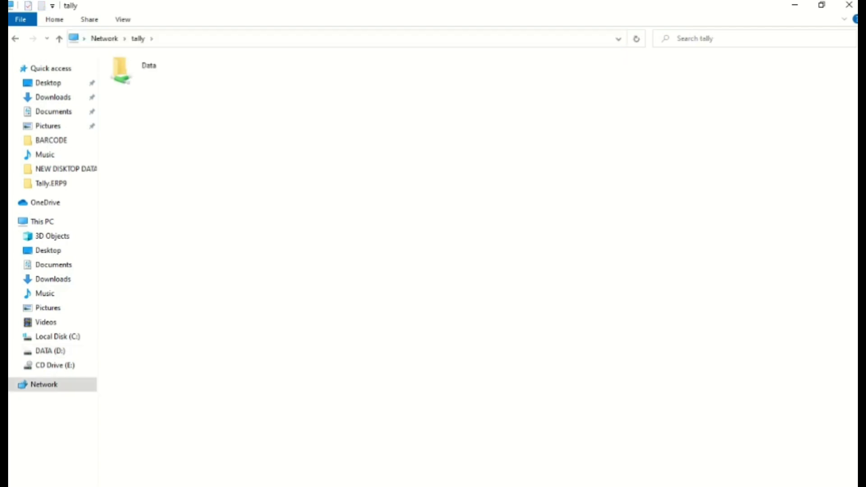
double_click(131, 70)
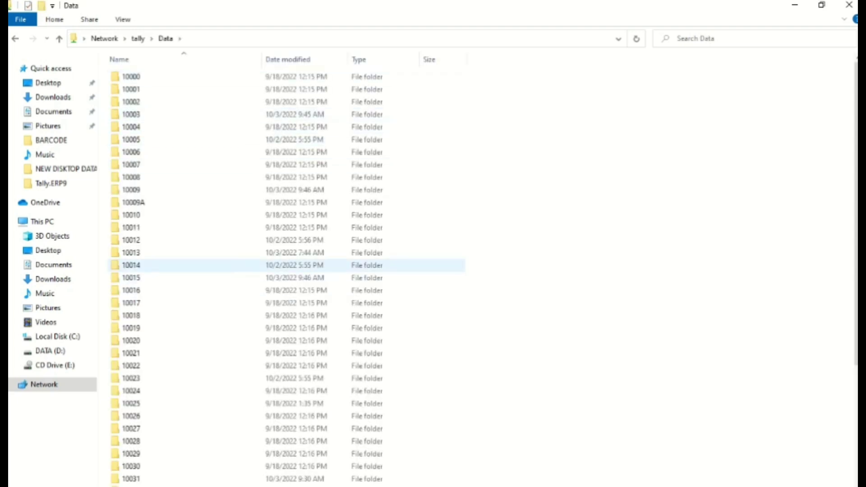
Step: Rename the faulty 10013 folder as "10013 bahrain island error 03 10 2022" and paste the repaired 10013 folder into Data
left_click(131, 253)
key("F2")
key("End")
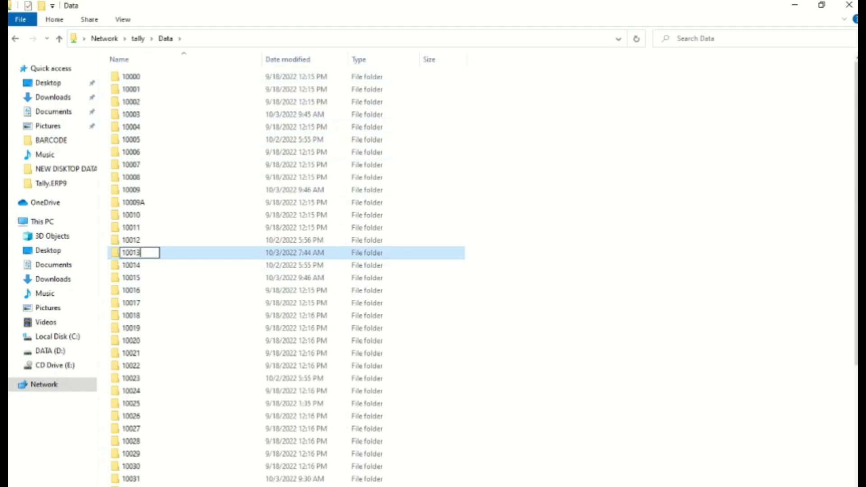
type("bahrain isla")
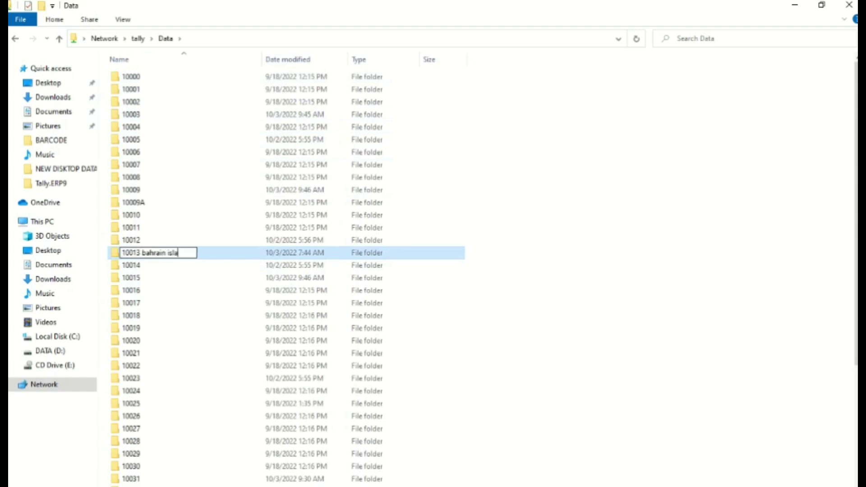
type("nd error")
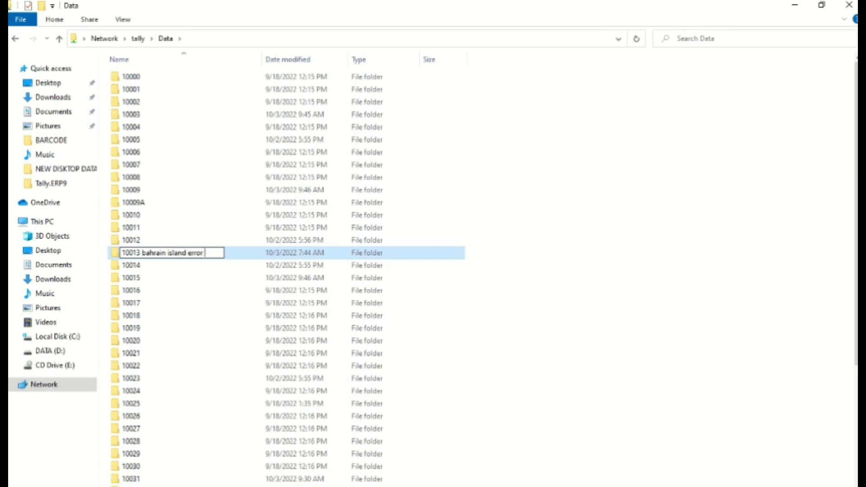
type(" 03 10 2022")
key("Return")
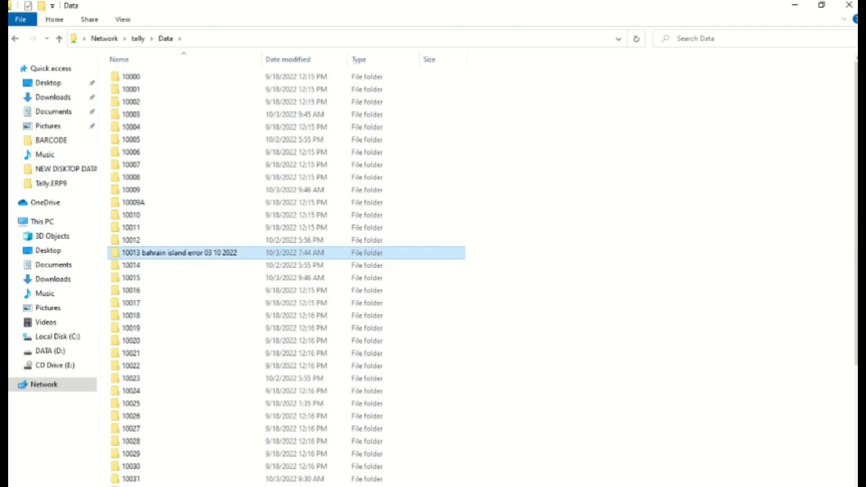
left_click(541, 304)
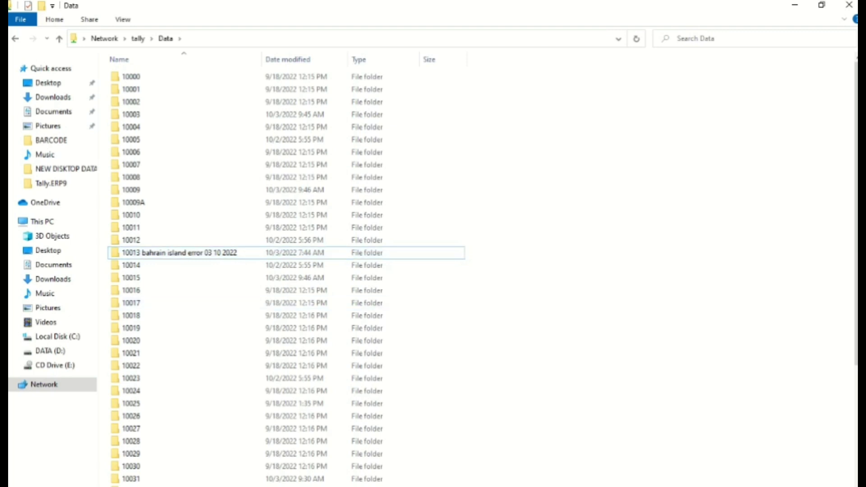
key("ctrl+v")
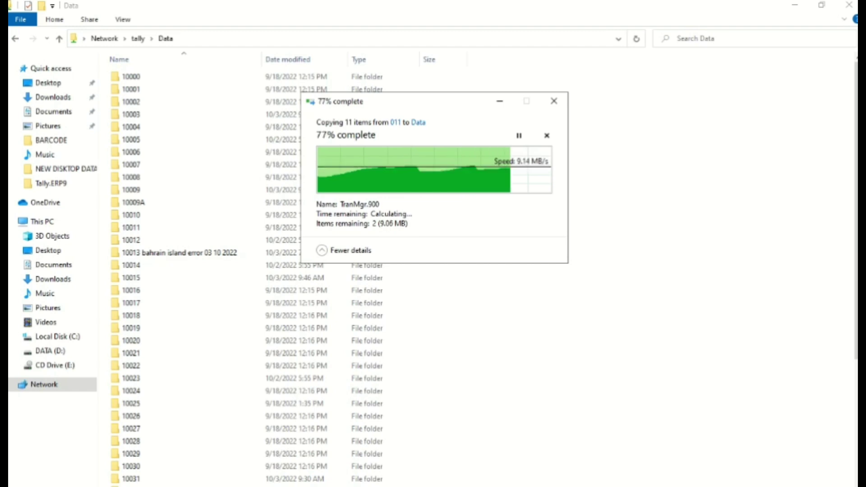
Step: Delete the 011 folder from the DATA (D:) drive and close File Explorer
left_click(49, 351)
left_click(128, 77)
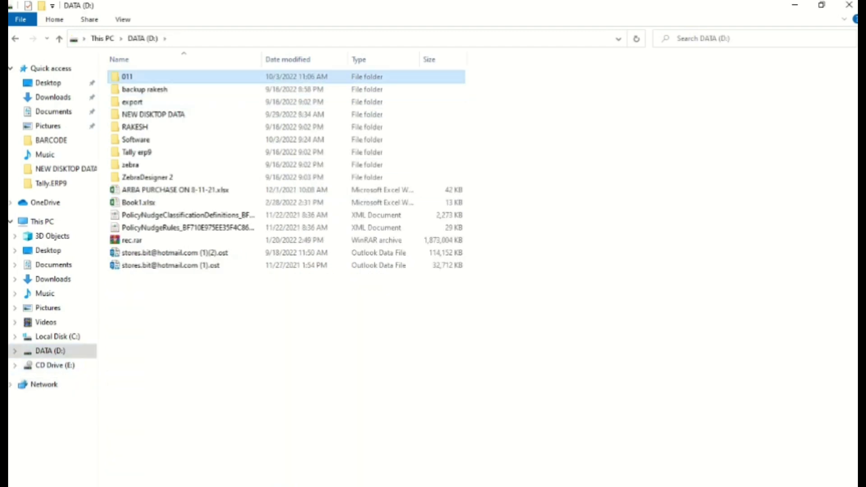
key("Delete")
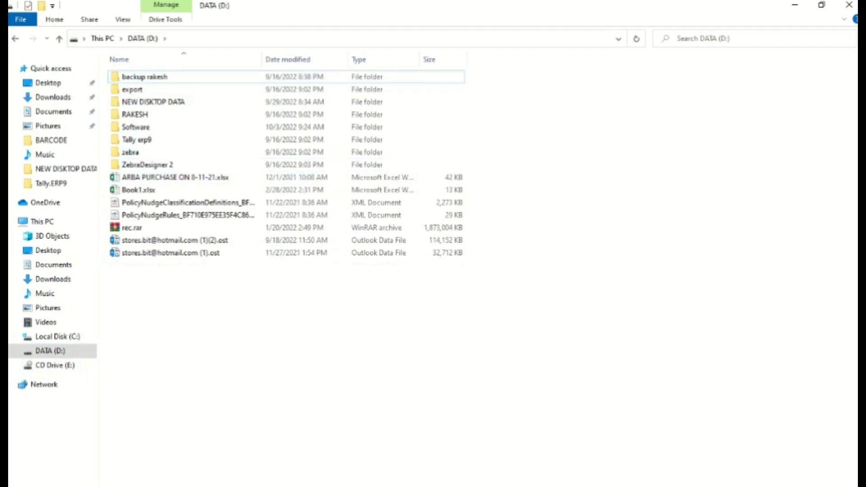
left_click(849, 5)
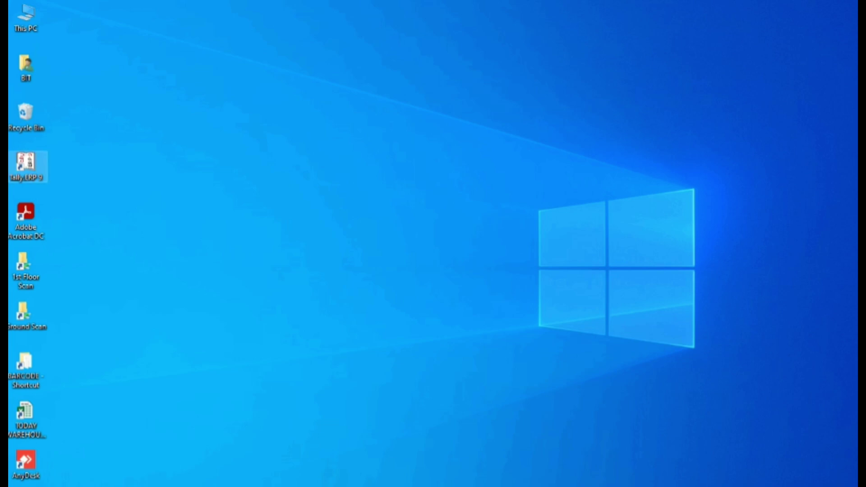
Step: Launch Tally.ERP 9 from the desktop and log in to BAHRAIN ISLAND TRADING CO.WL.L with the user name and password
double_click(26, 163)
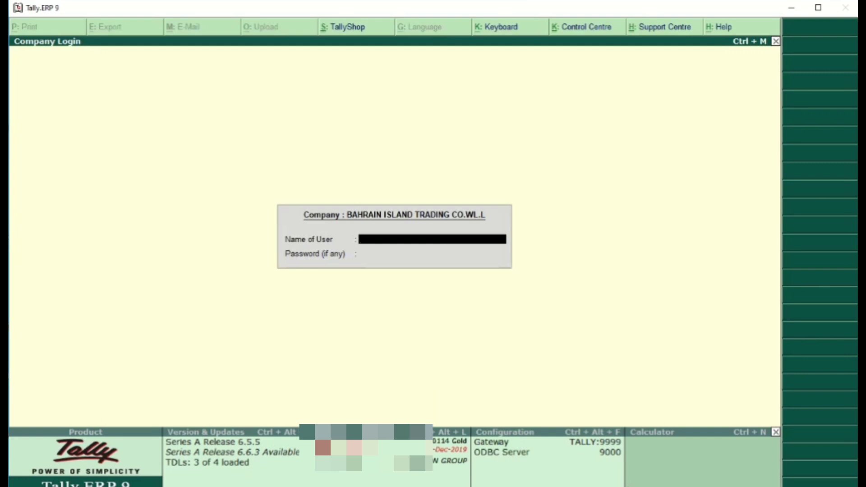
type("claro")
key("Return")
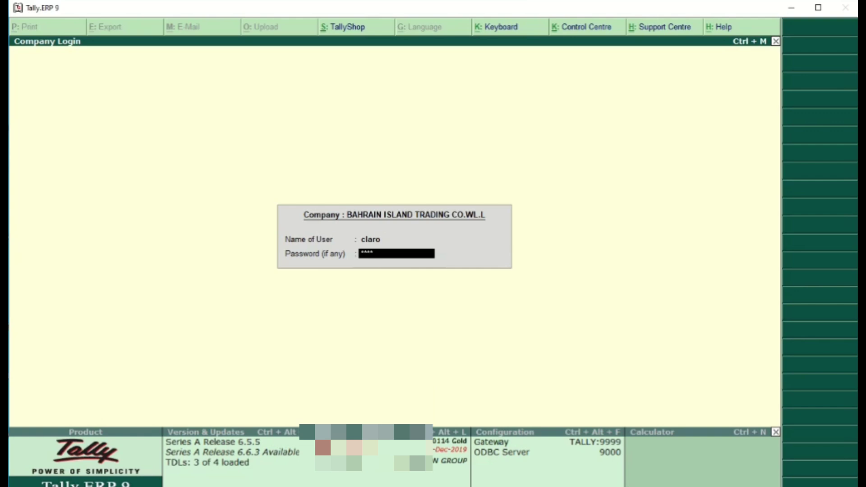
key("Return")
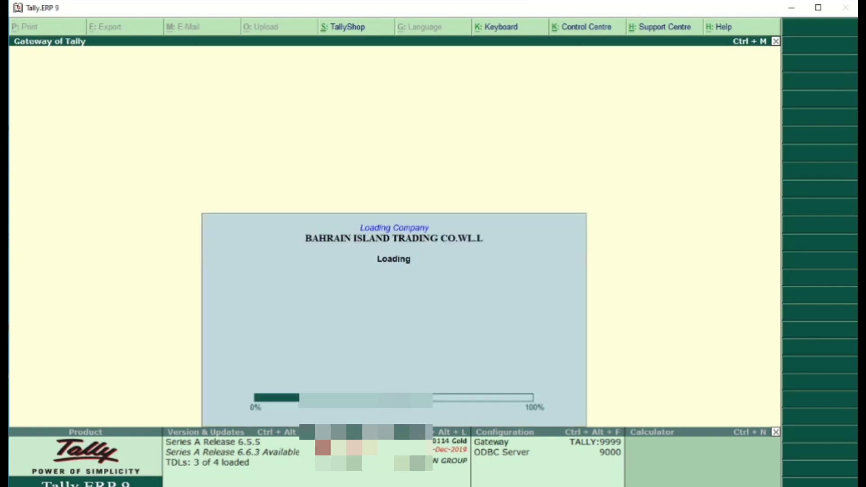